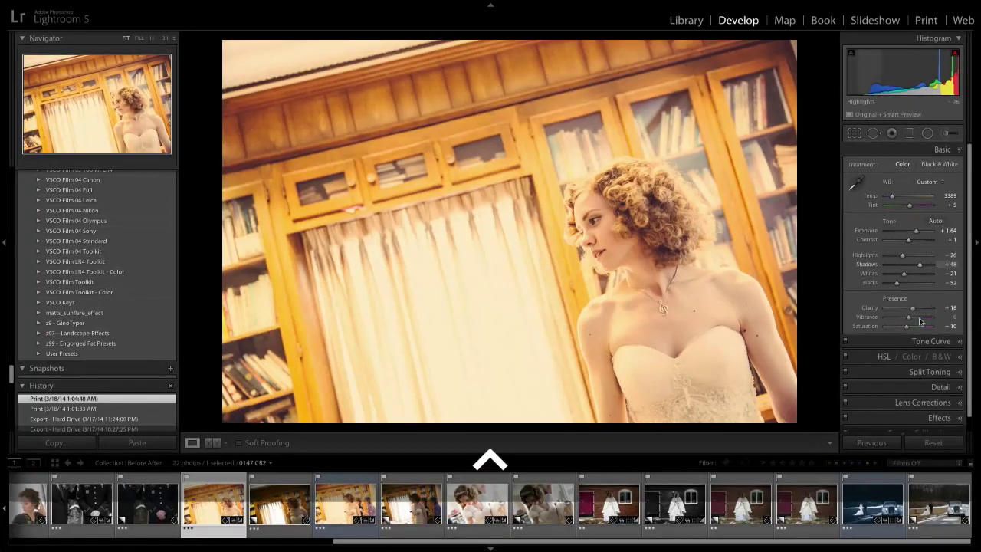
Swap the Basic panel for the Tone Curve panel to show the bride photo's custom RGB curve.
{"action": "left_click", "coordinate": [930, 342]}
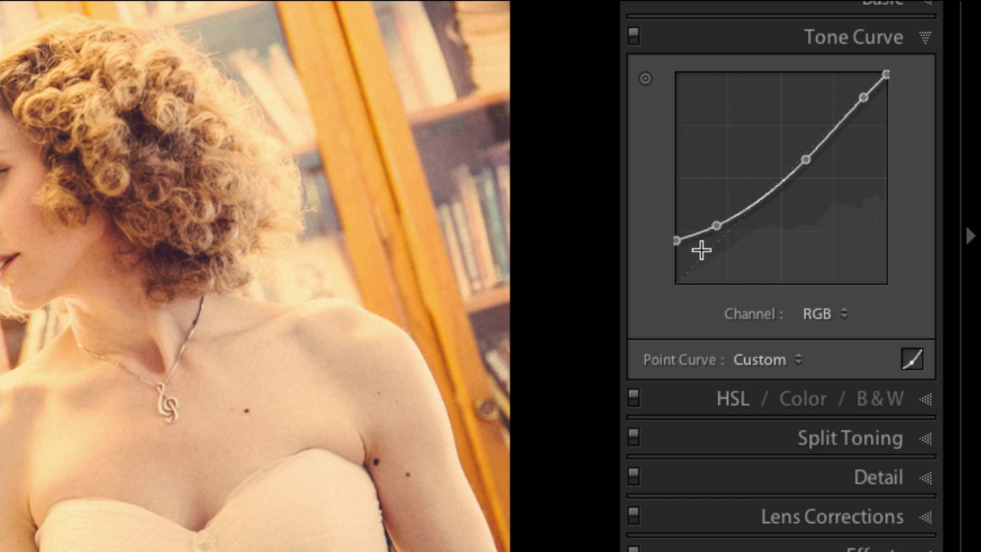
{"action": "left_click", "coordinate": [810, 312]}
{"action": "left_click", "coordinate": [811, 324]}
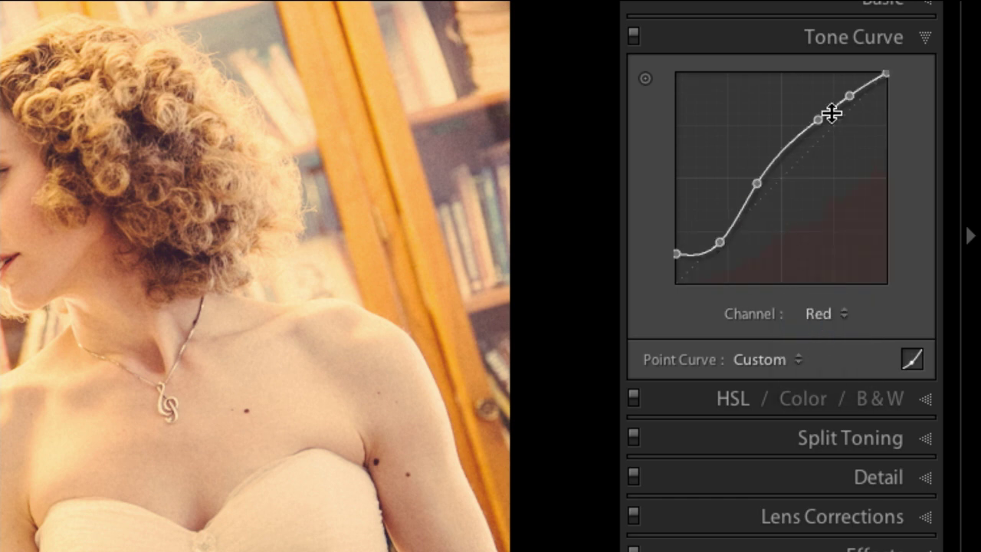
{"action": "left_click", "coordinate": [821, 313]}
{"action": "left_click", "coordinate": [828, 334]}
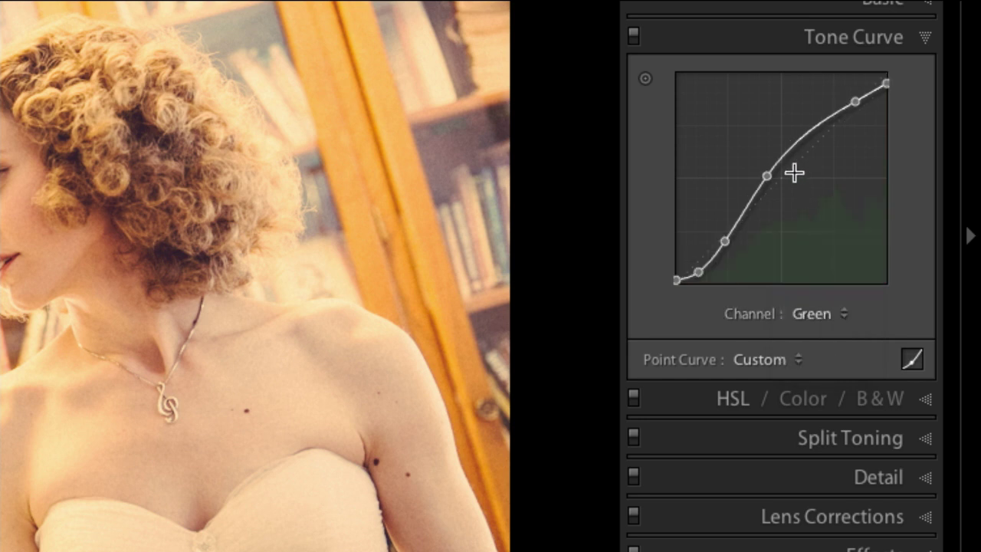
{"action": "left_click", "coordinate": [823, 304]}
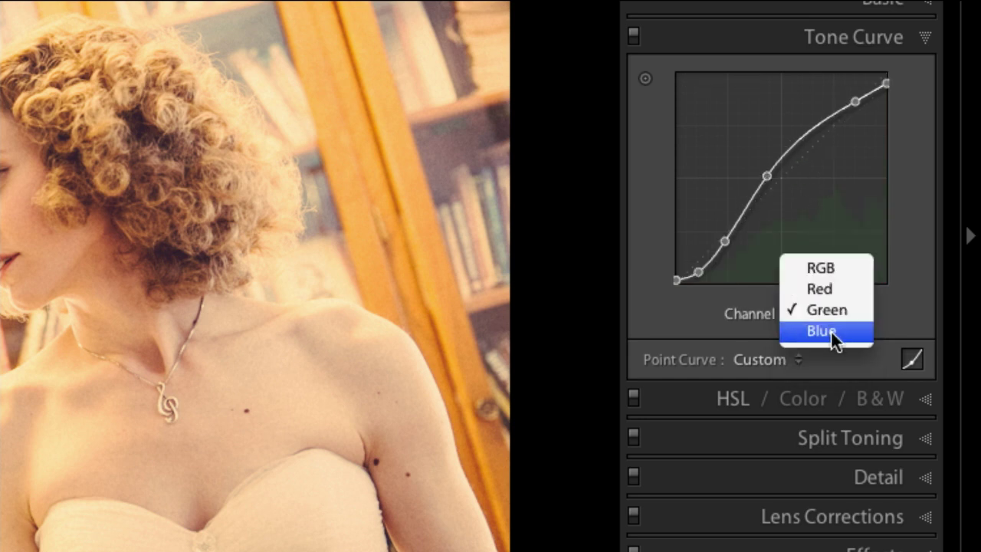
{"action": "left_click", "coordinate": [832, 331]}
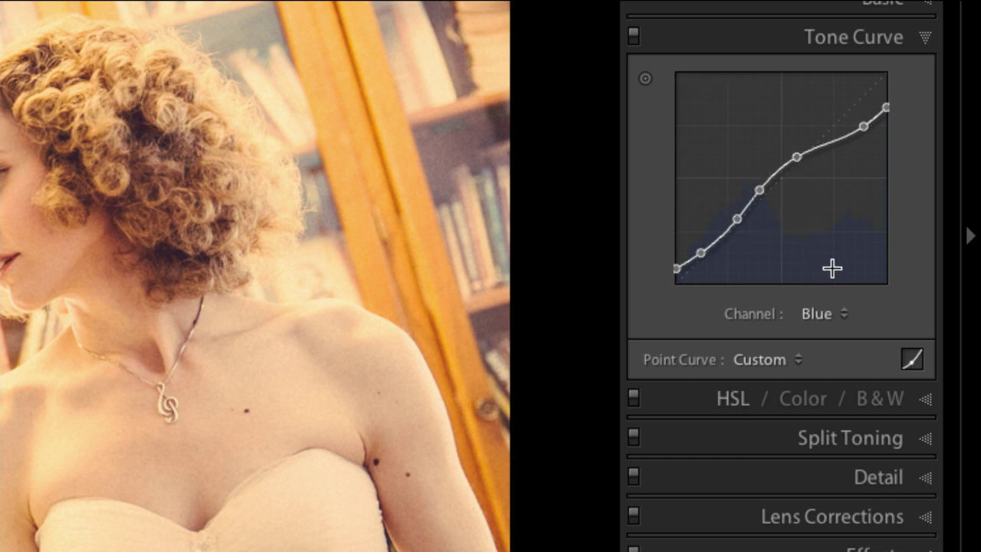
{"action": "left_click", "coordinate": [822, 310]}
{"action": "left_click", "coordinate": [824, 247]}
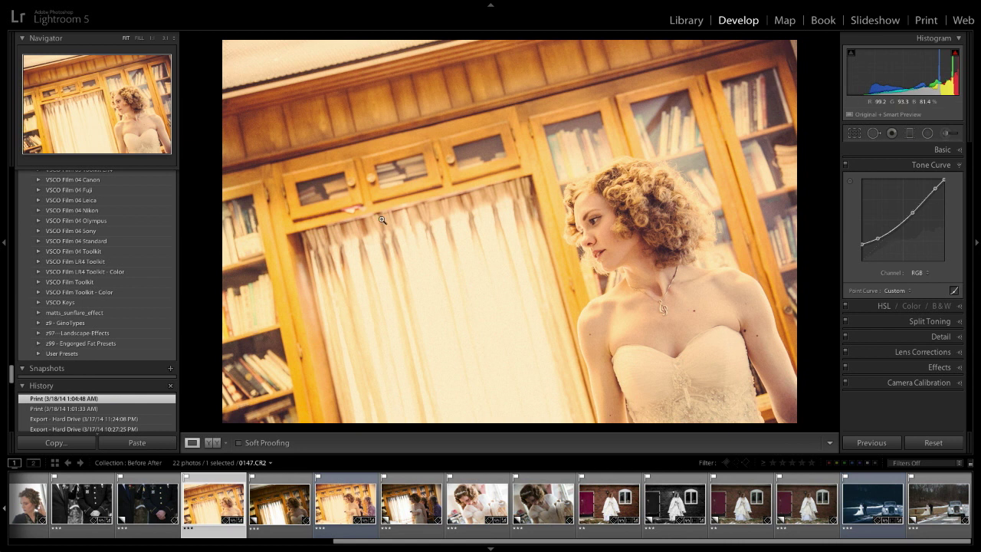
Start a new develop preset named '05 Milky Warm Film' with all settings unchecked.
{"action": "scroll", "coordinate": [116, 198], "scroll_direction": "up", "scroll_amount": 15}
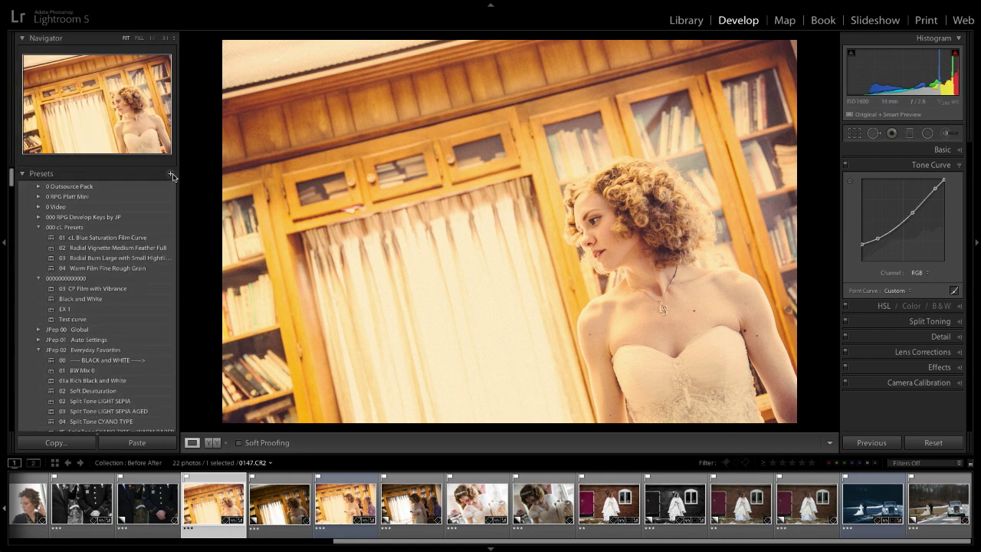
{"action": "left_click", "coordinate": [171, 175]}
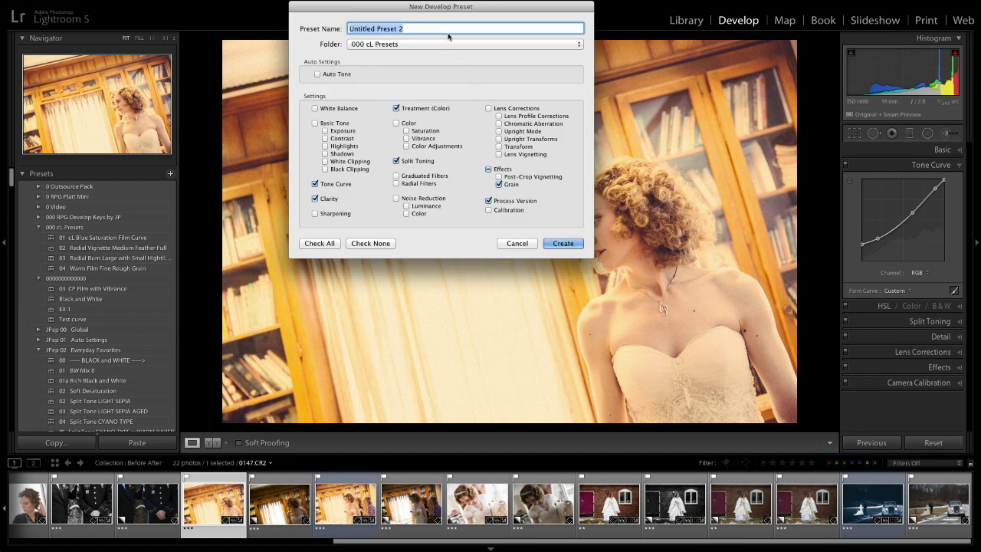
{"action": "type", "text": "05"}
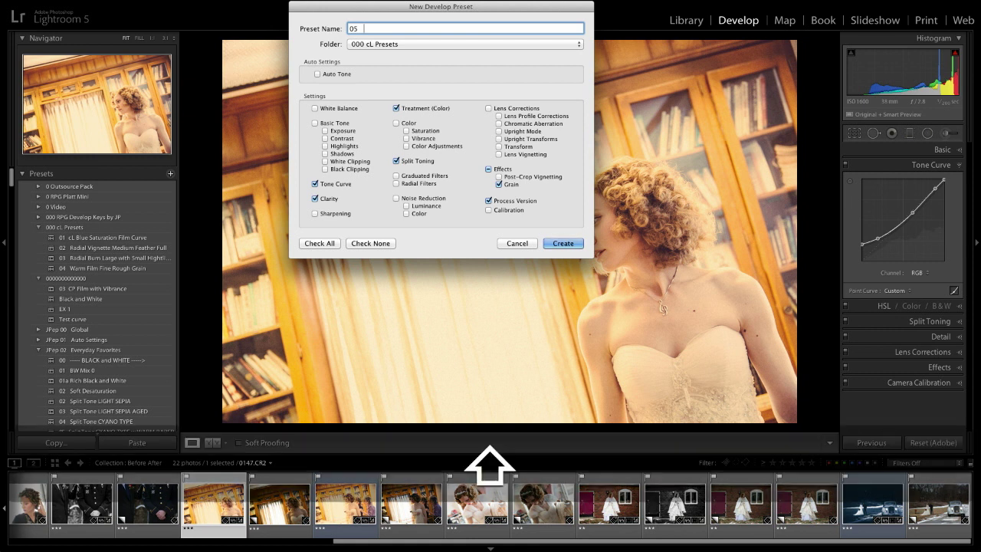
{"action": "type", "text": "  Mi"}
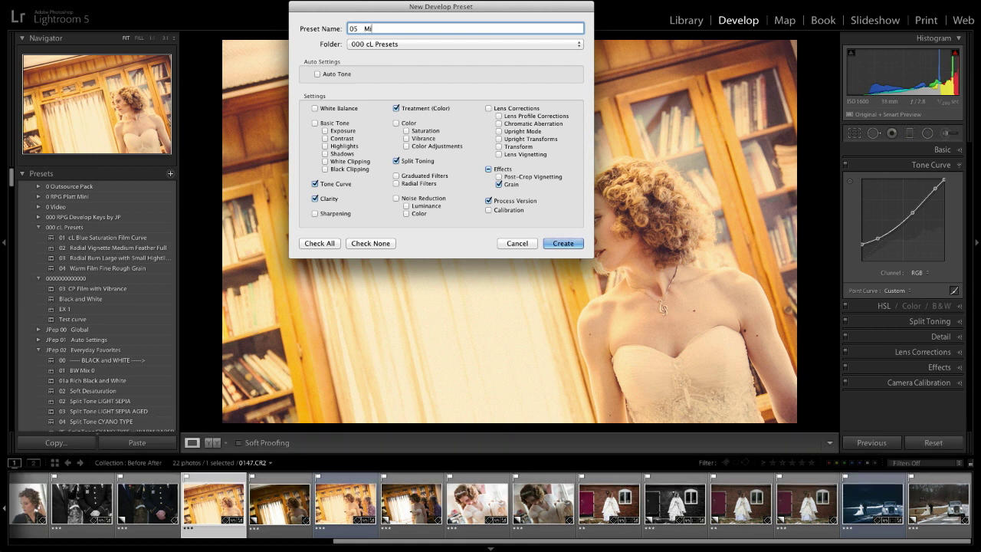
{"action": "type", "text": "lky Warm Film"}
{"action": "left_click", "coordinate": [374, 244]}
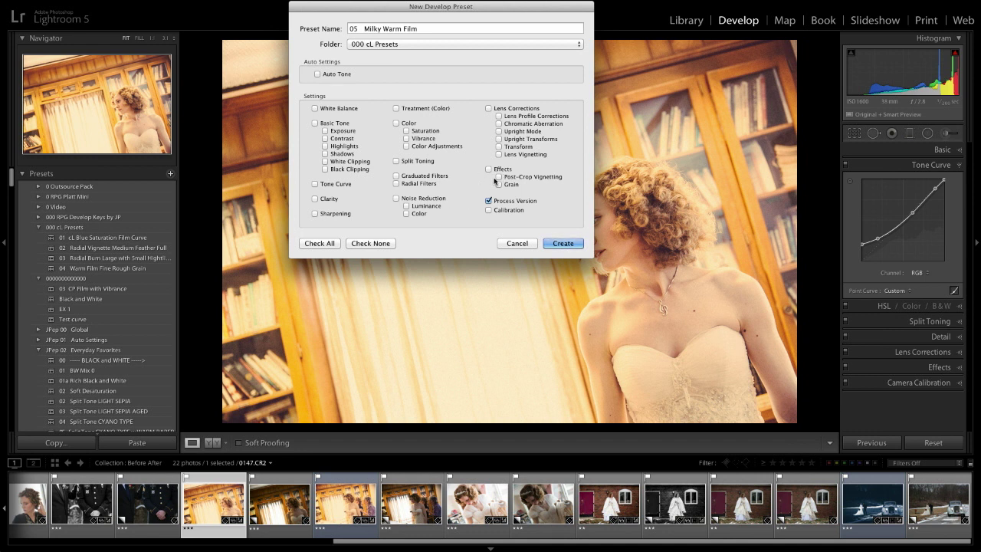
Tick Grain alongside Tone Curve and Clarity in the preset draft, then cancel the draft.
{"action": "left_click", "coordinate": [499, 185]}
{"action": "left_click", "coordinate": [521, 244]}
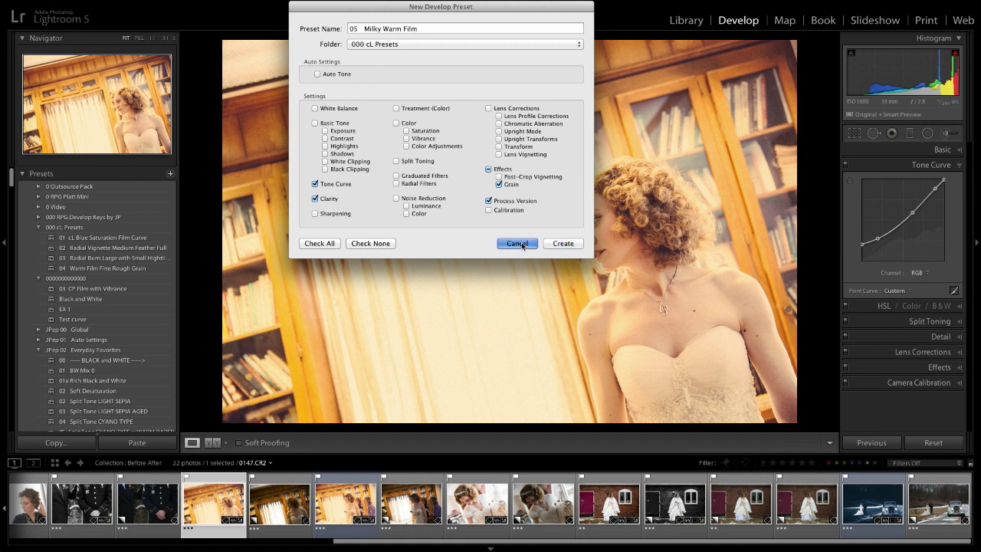
Save '05 Milky Warm Film' with Treatment, Tone Curve, Clarity, Saturation, Split Toning, Grain, then select the virtual copy.
{"action": "left_click", "coordinate": [943, 149]}
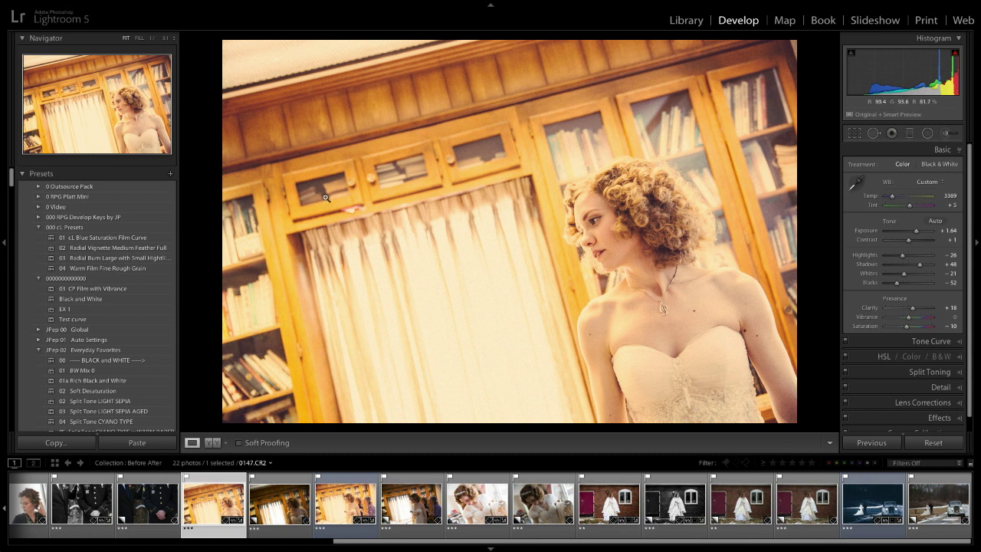
{"action": "left_click", "coordinate": [170, 174]}
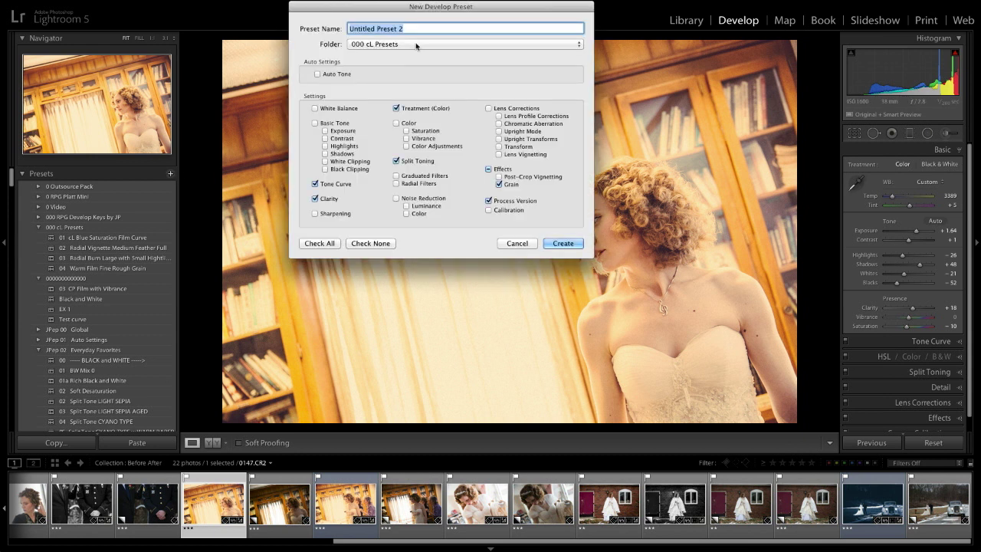
{"action": "type", "text": "0"}
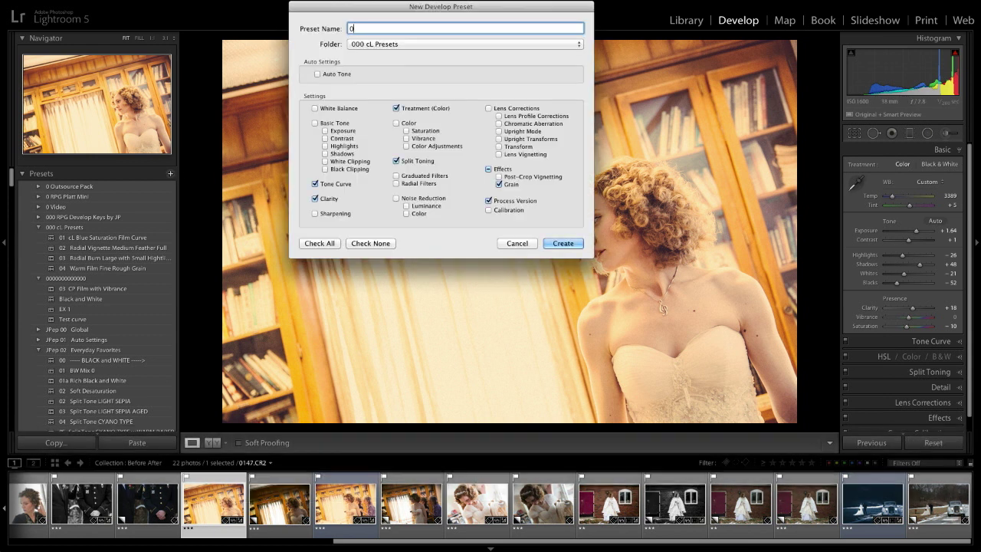
{"action": "type", "text": "5  Mi"}
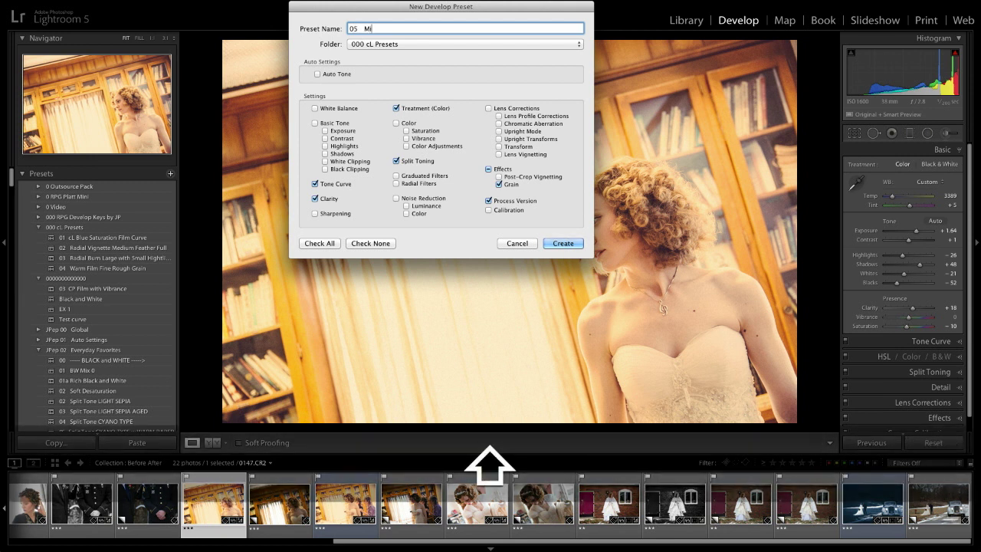
{"action": "type", "text": "lky Warm Film"}
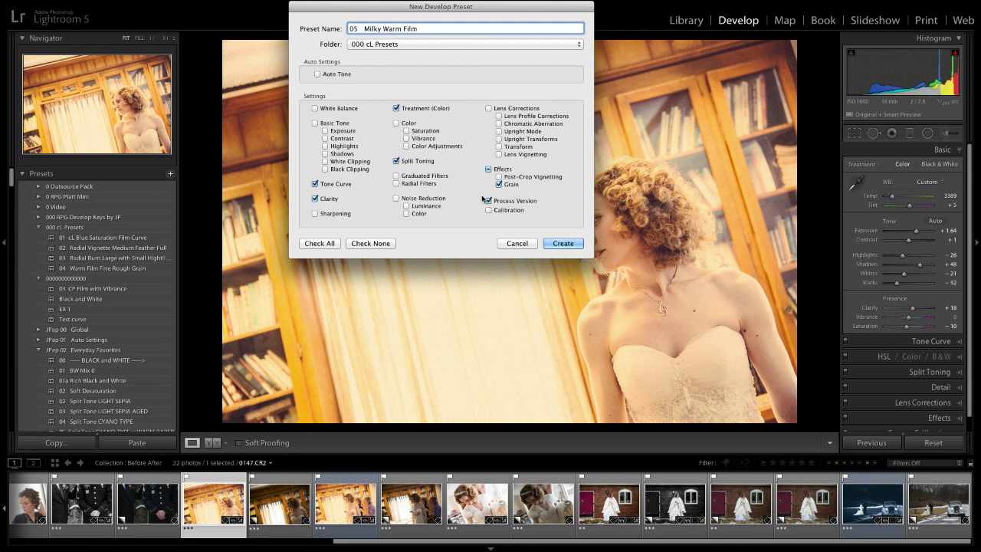
{"action": "left_click", "coordinate": [406, 131]}
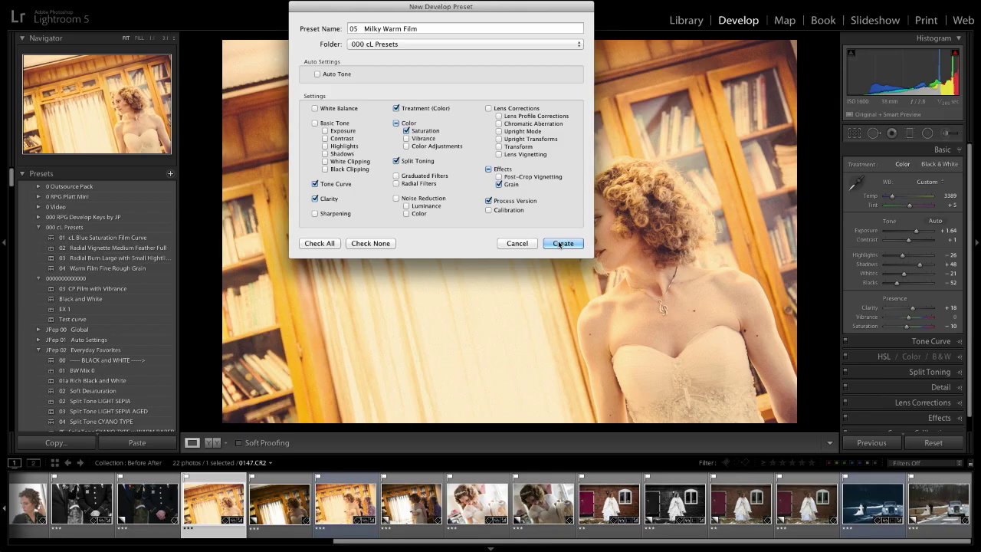
{"action": "left_click", "coordinate": [561, 243]}
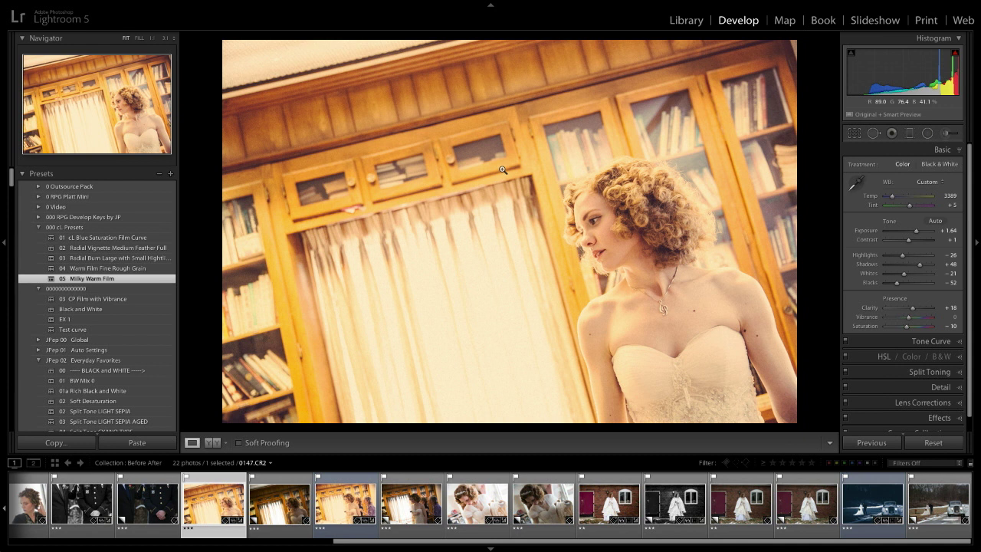
{"action": "left_click", "coordinate": [274, 497]}
Brighten Copy 1's exposure and apply the 05 Milky Warm Film preset to it.
{"action": "left_click_drag", "start_coordinate": [908, 230], "coordinate": [916, 237]}
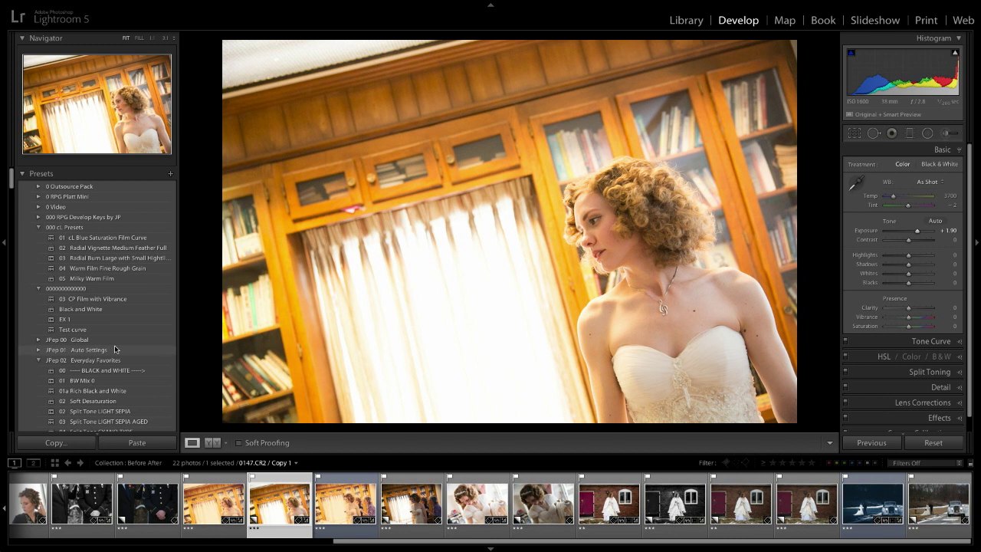
{"action": "scroll", "coordinate": [115, 342], "scroll_direction": "down", "scroll_amount": 1}
{"action": "scroll", "coordinate": [115, 342], "scroll_direction": "down", "scroll_amount": 5}
{"action": "scroll", "coordinate": [107, 276], "scroll_direction": "up", "scroll_amount": 5}
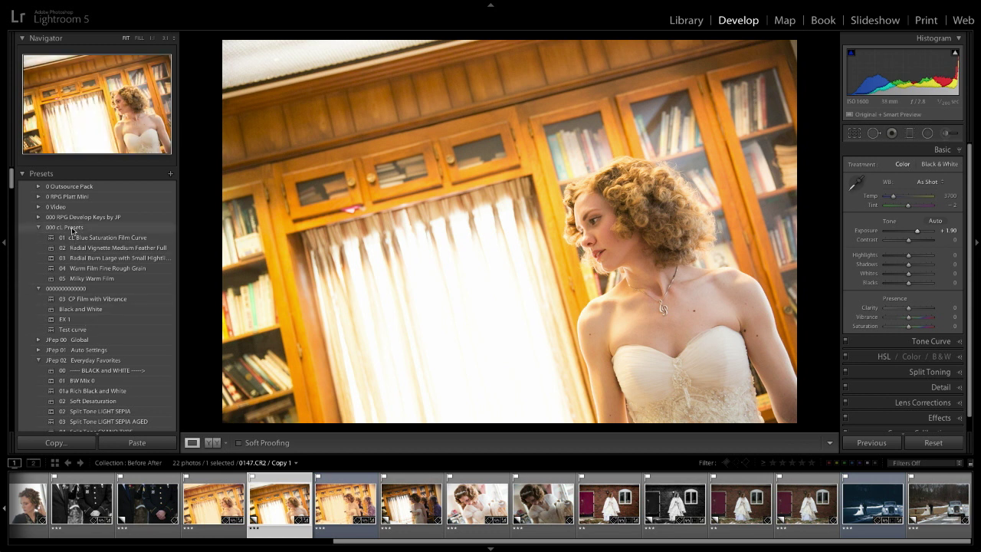
{"action": "left_click", "coordinate": [88, 280]}
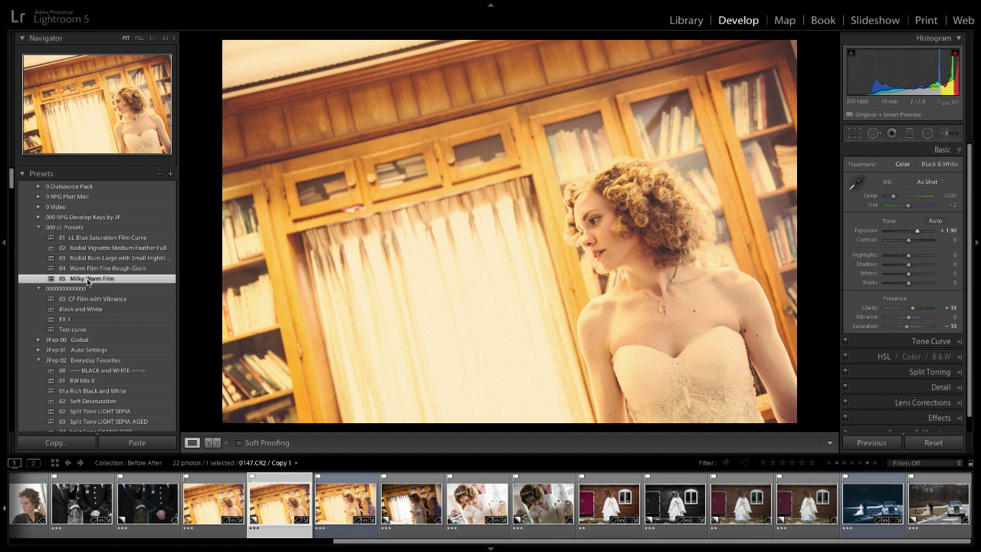
Lower the copy's Highlights to −51 in the Basic panel.
{"action": "mouse_move", "coordinate": [909, 256]}
{"action": "left_mouse_down"}
{"action": "mouse_move", "coordinate": [892, 274]}
{"action": "mouse_move", "coordinate": [918, 266]}
{"action": "left_mouse_up"}
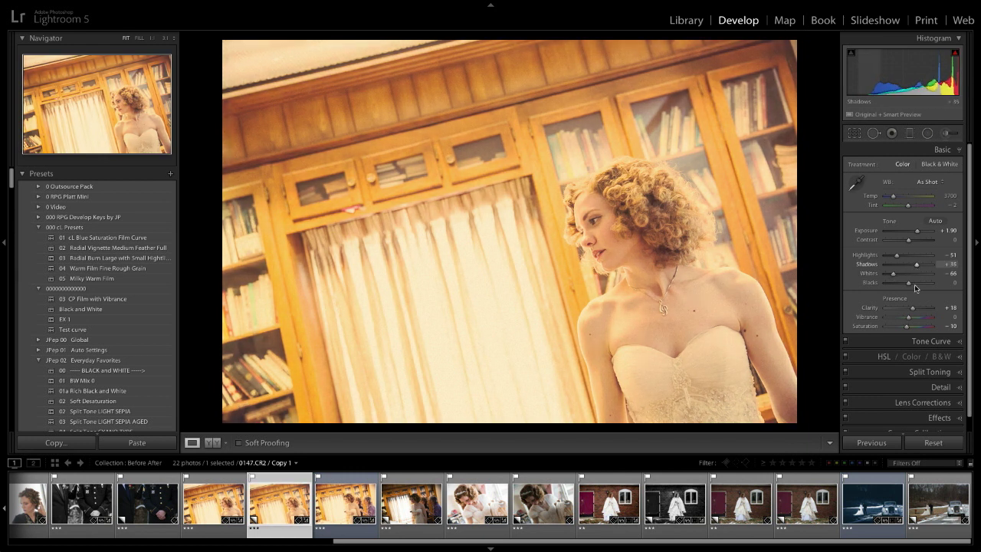